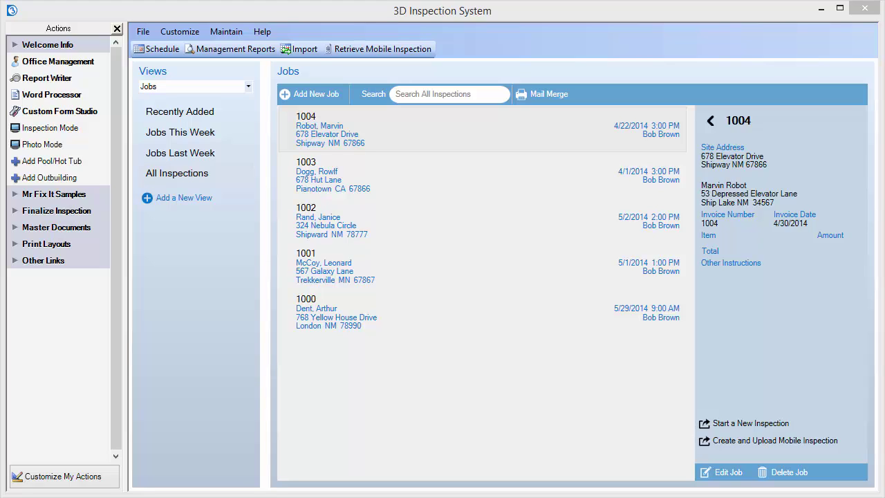
- Open Office Management Preferences from the Maintain menu at its Emailing tab
click(232, 32)
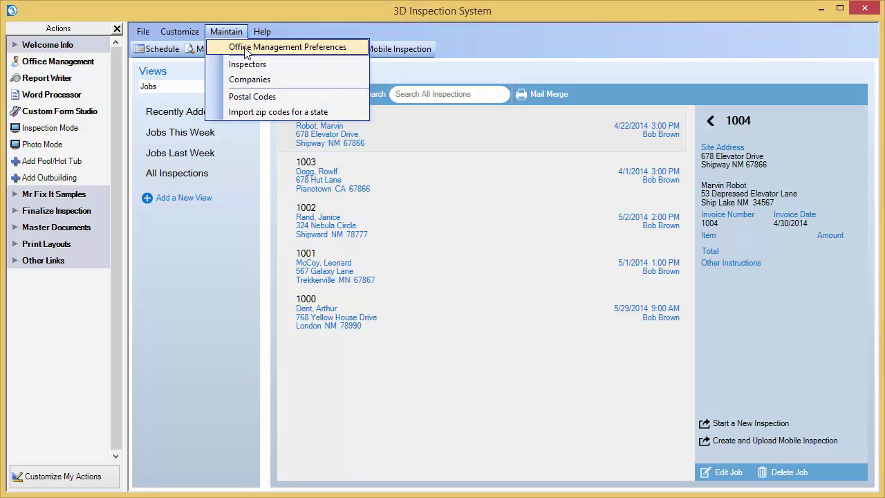
click(247, 47)
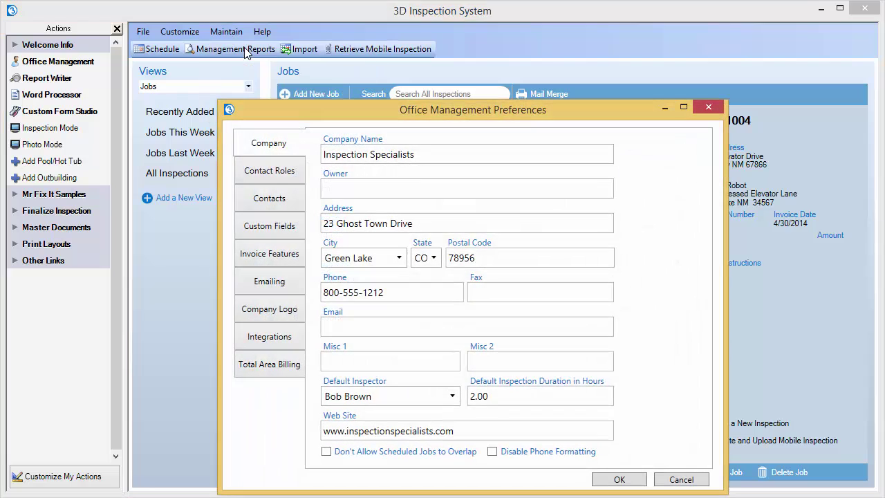
click(267, 286)
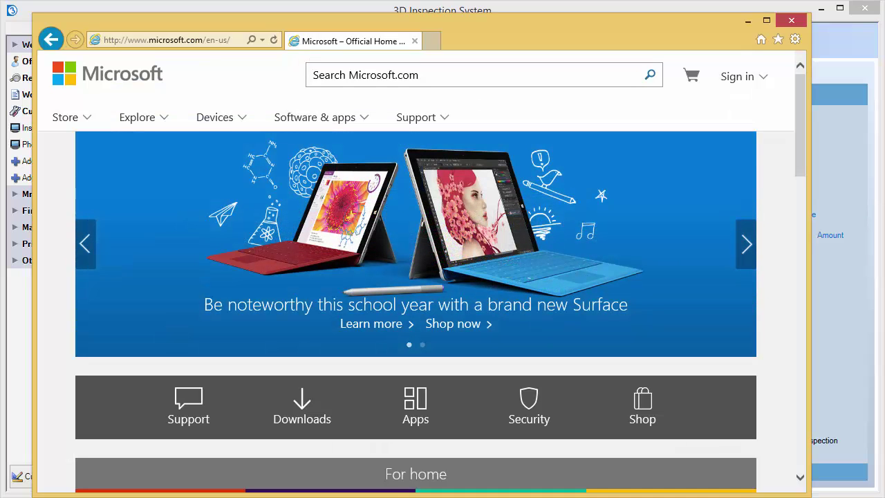
- Search microsoft.com for 'outlook.com smtp settings' and open the Outlook.com email-app setup article's IMAP/SMTP section
click(426, 76)
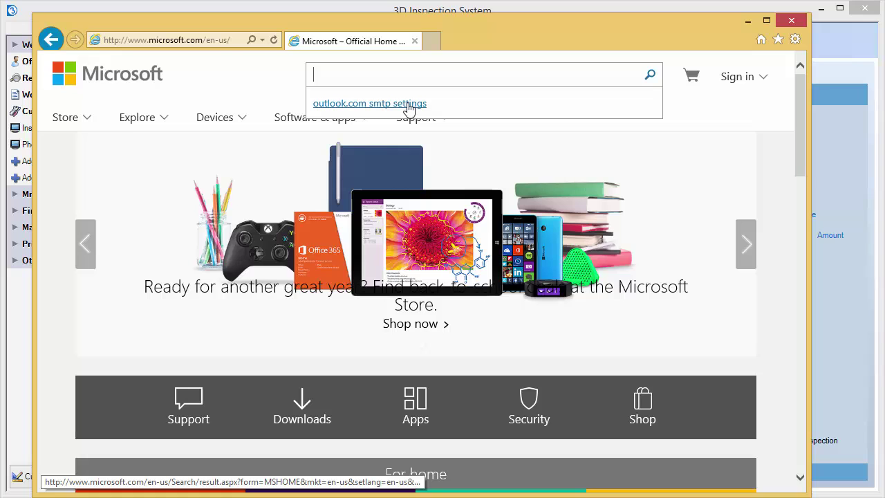
click(410, 104)
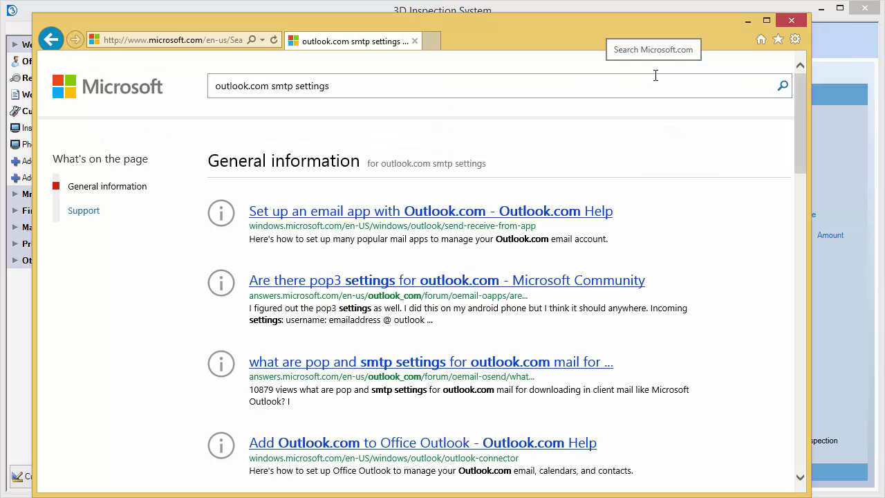
click(386, 214)
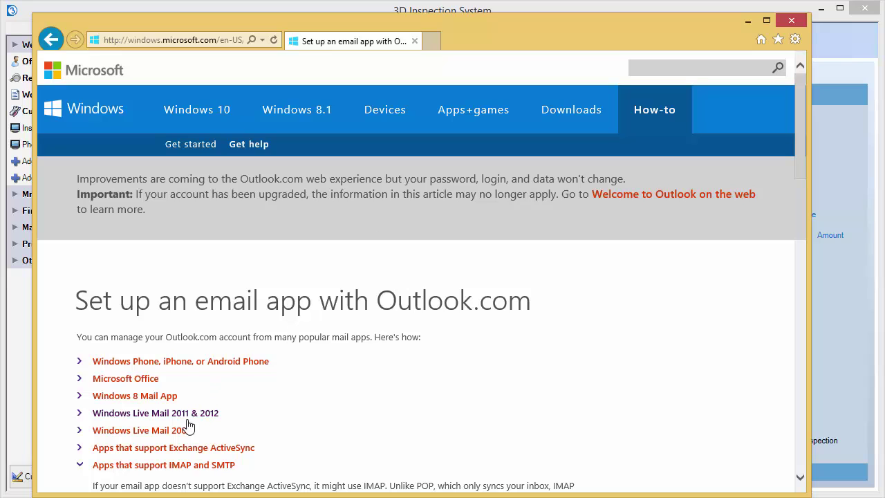
click(171, 469)
click(171, 469)
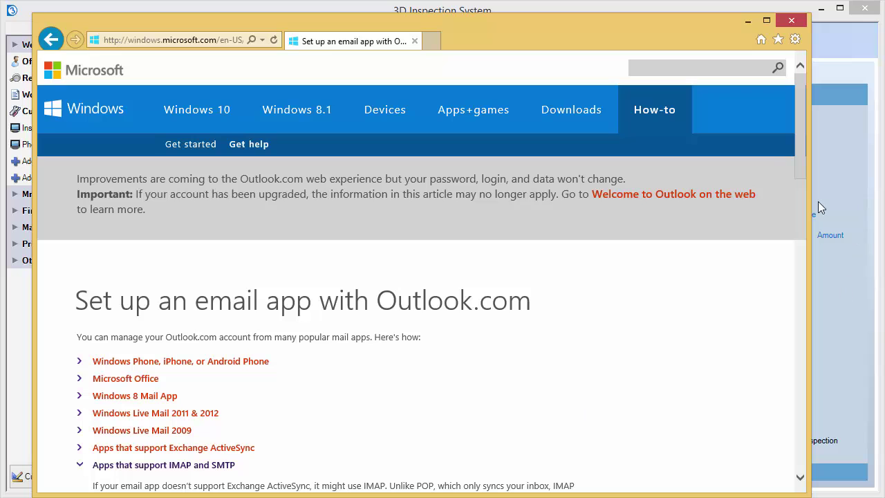
middle_click(799, 162)
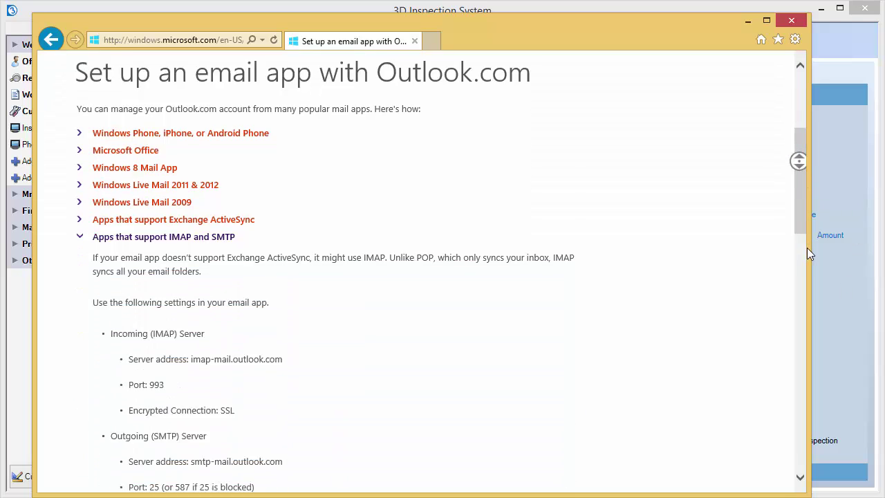
middle_click(807, 249)
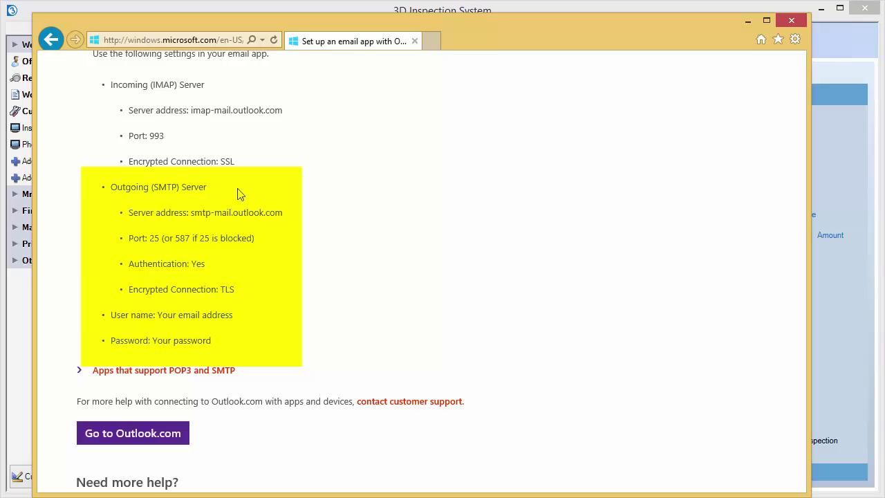
- Copy smtp-mail.outlook.com from the help page into the SMTP Server field
click(195, 9)
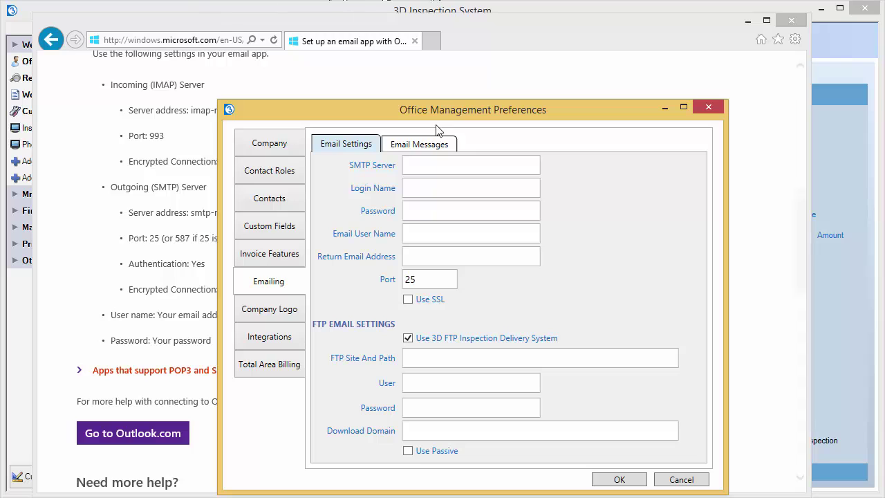
drag(465, 117, 563, 113)
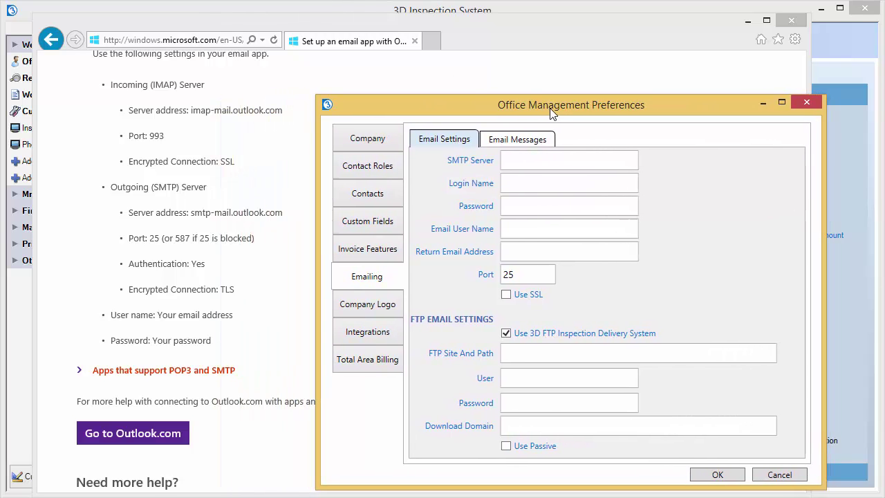
click(531, 161)
drag(191, 213, 275, 217)
right_click(276, 217)
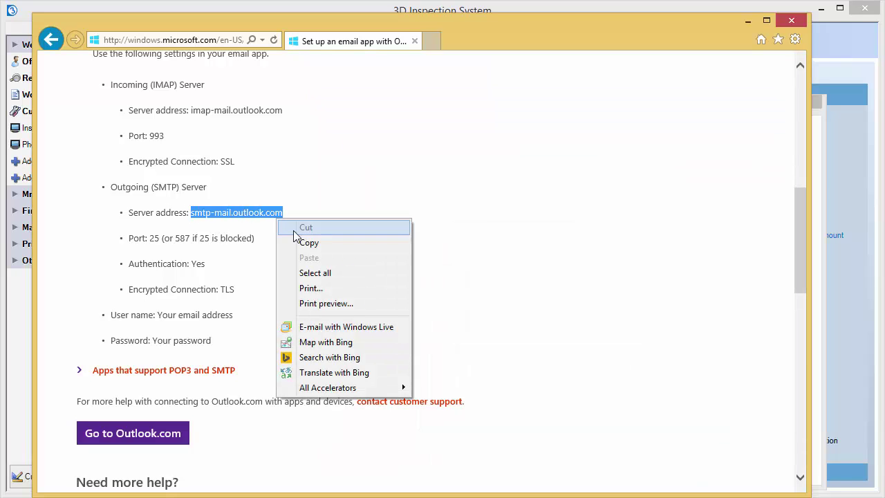
click(309, 244)
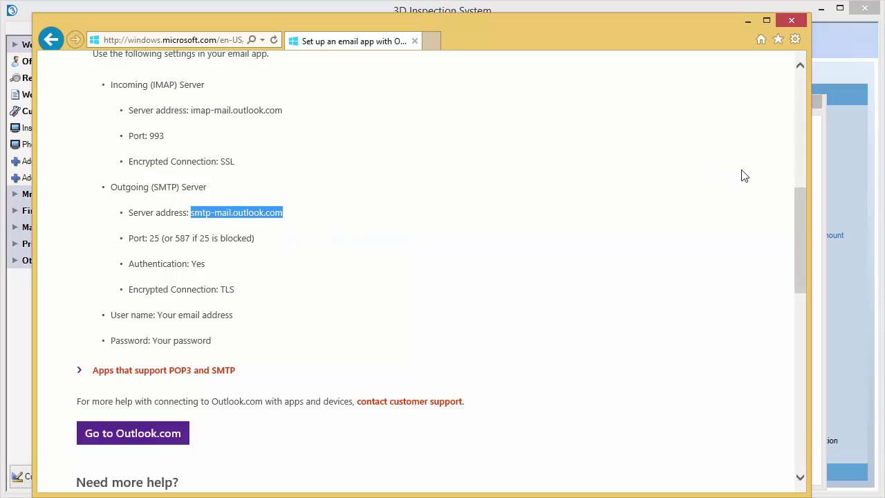
click(816, 183)
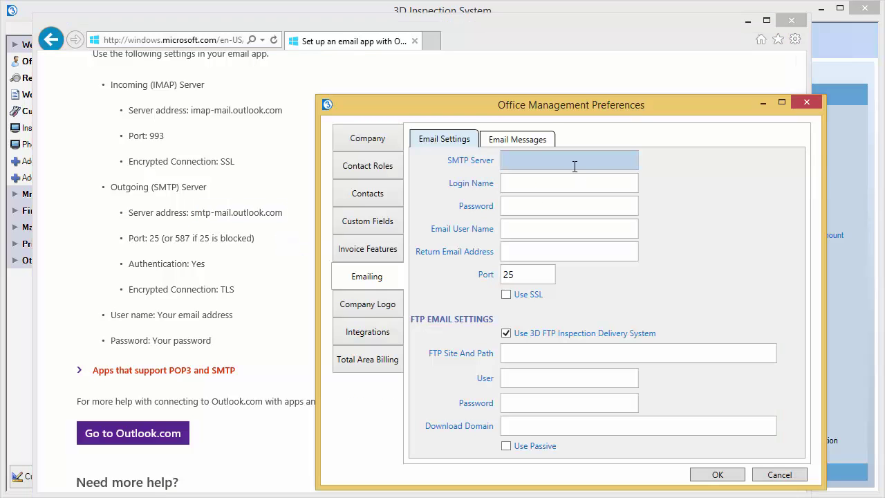
key(ctrl+v)
click(570, 186)
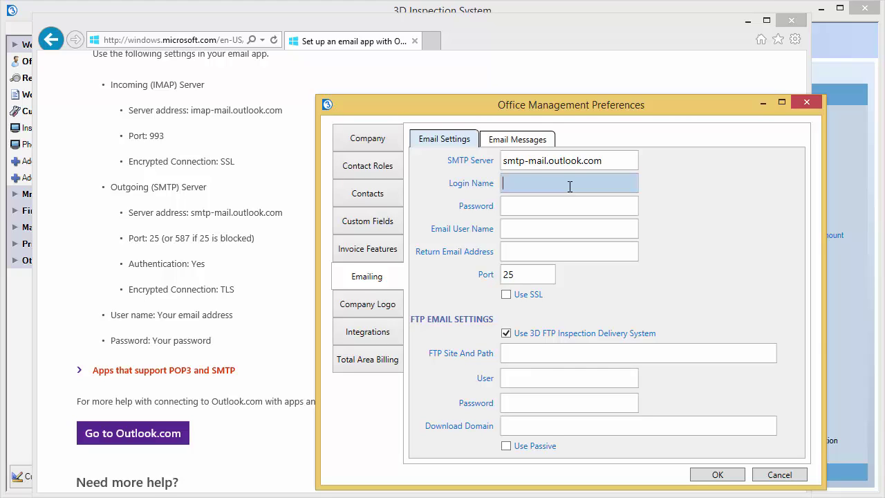
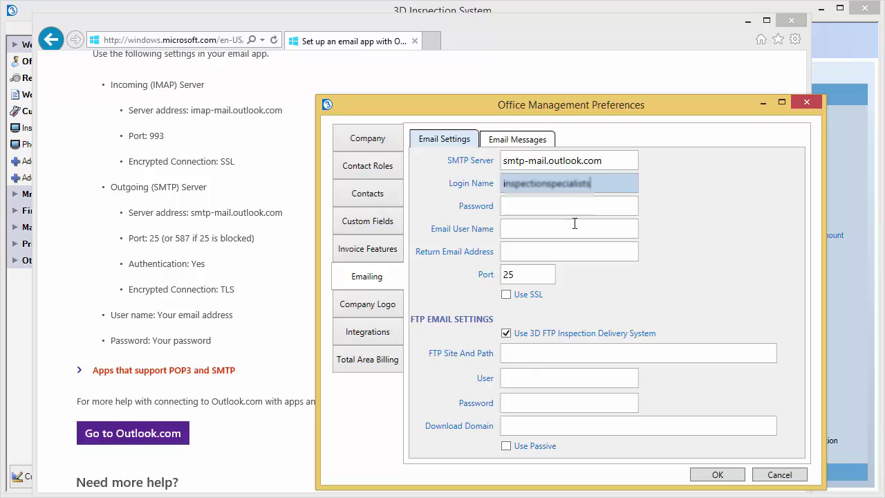
- Enter the account login name and the account password
click(572, 206)
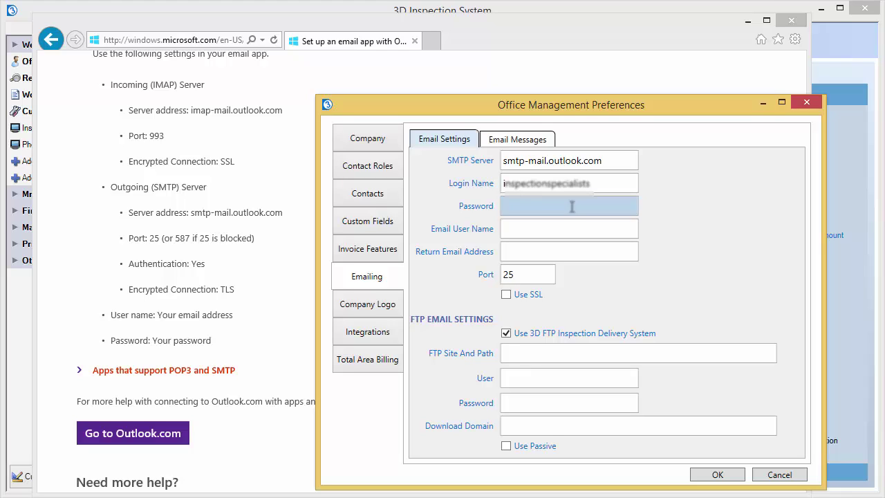
- Set the Email User Name to 'Inspection Specialists'
click(567, 229)
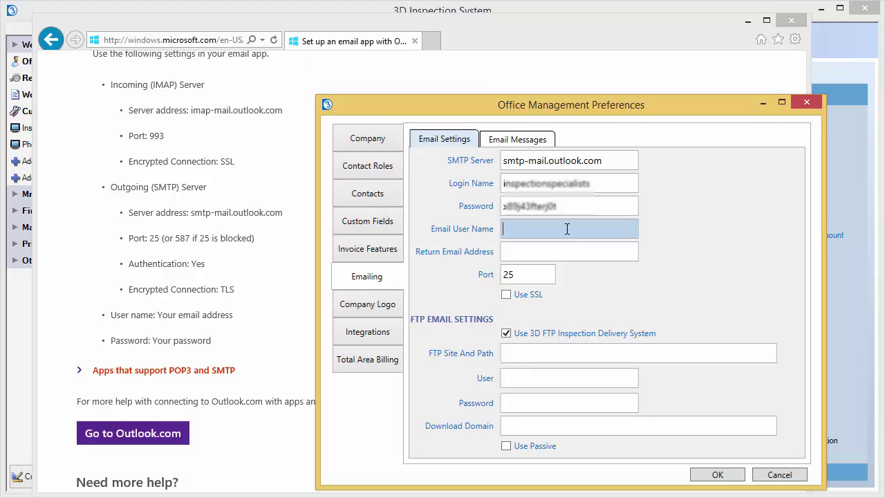
text(Inw)
key(BackSpace)
text(spection Specialists)
- Enter the company's Outlook.com e-mail address as the Return Email Address
click(559, 252)
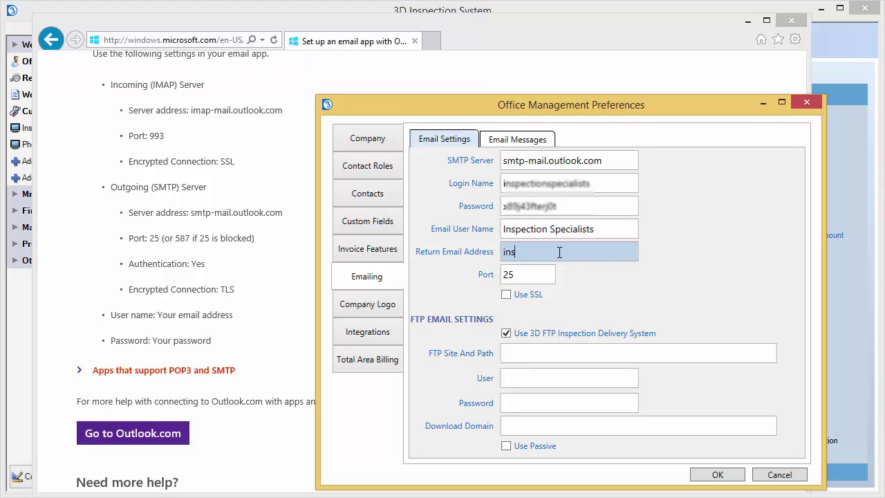
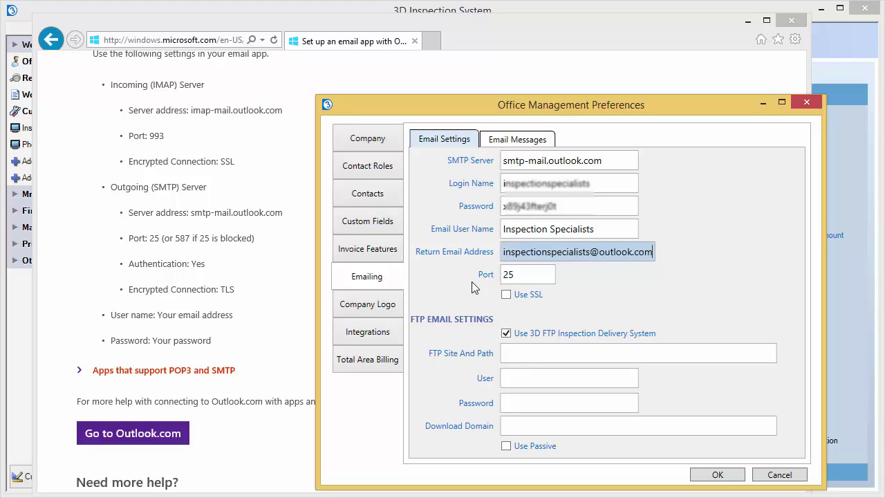
- Enable Use SSL and switch to the Email Messages tab
click(506, 295)
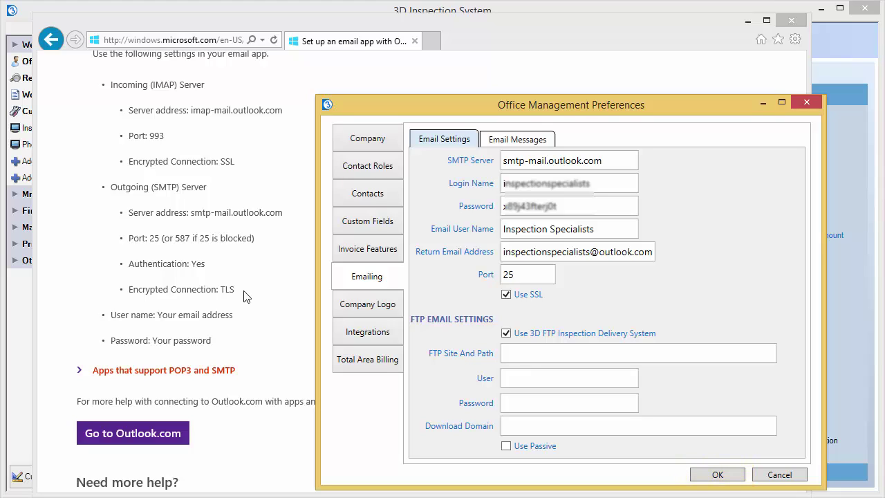
click(500, 141)
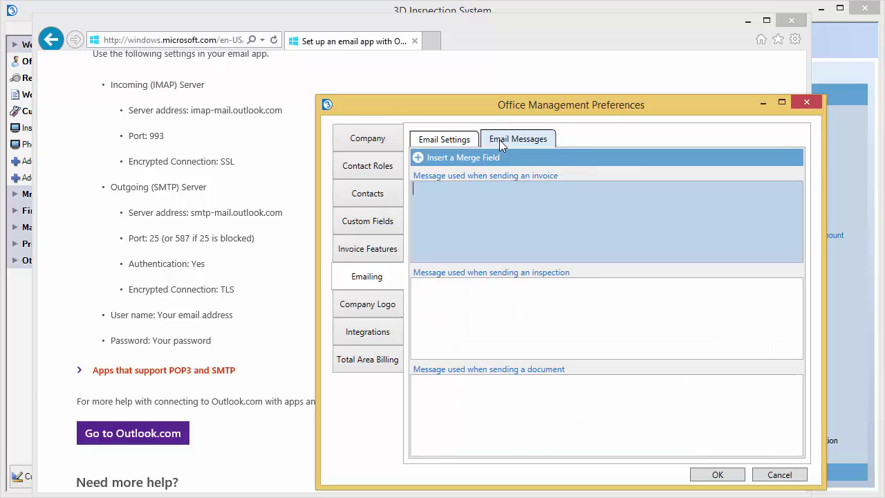
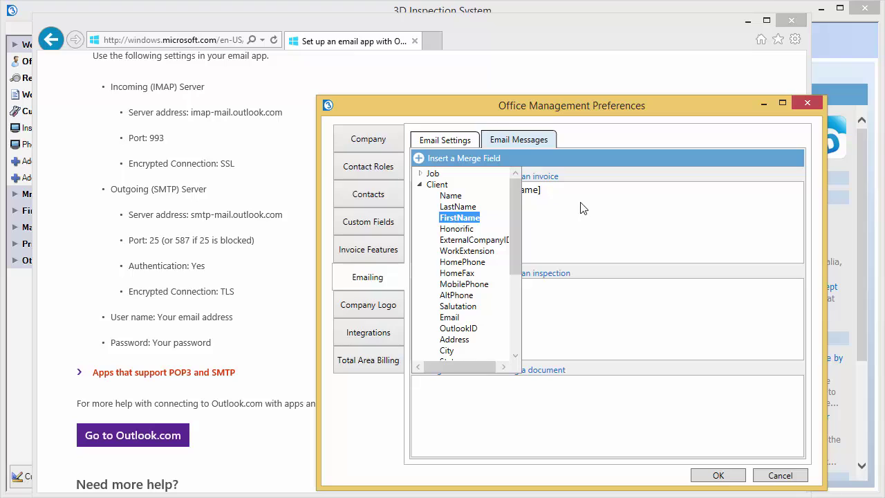
- Add a line reading 'Here is your receipt for the inspection at' followed by the Job SiteAddress merge field
click(584, 189)
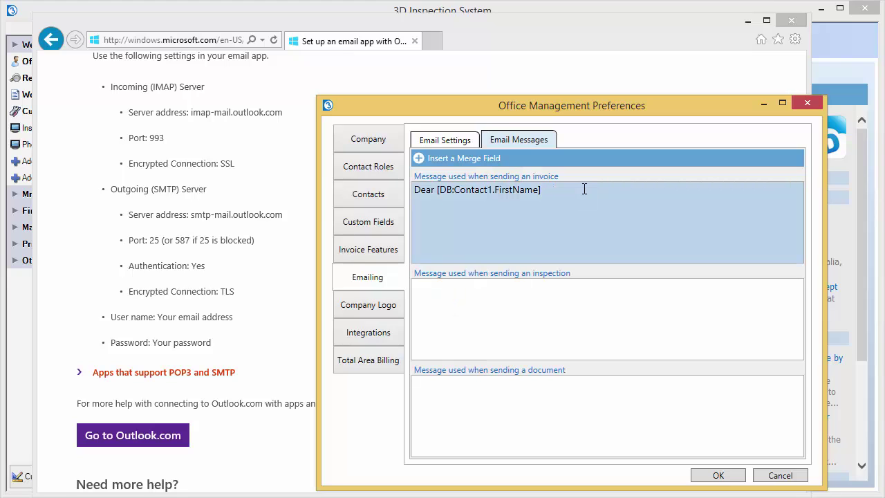
text(,)
key(Return)
text(Here is your receipt for the inspec)
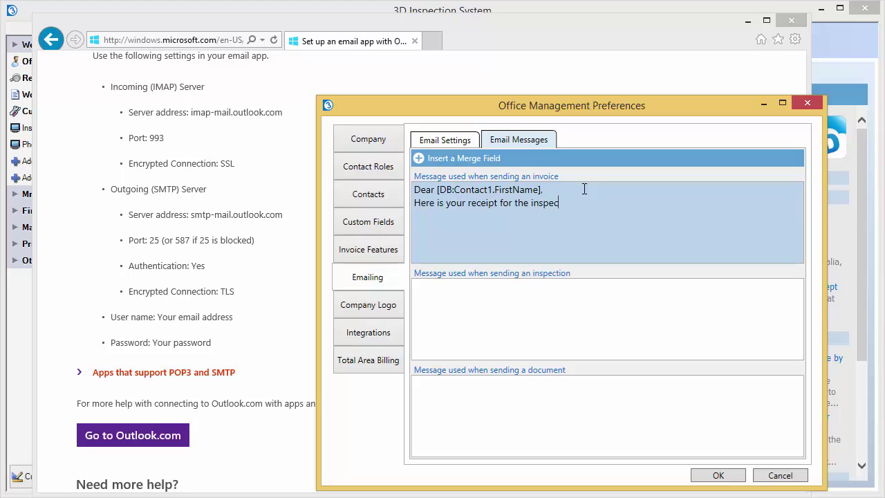
text(tion at)
click(446, 160)
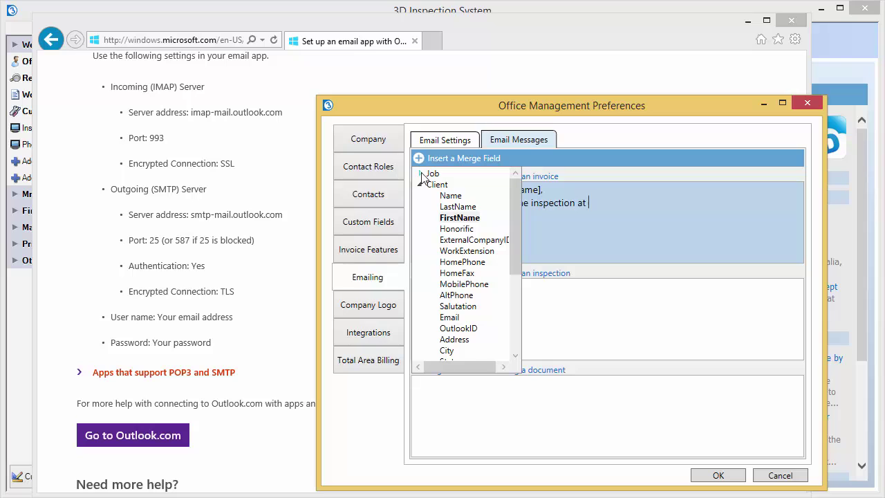
click(421, 173)
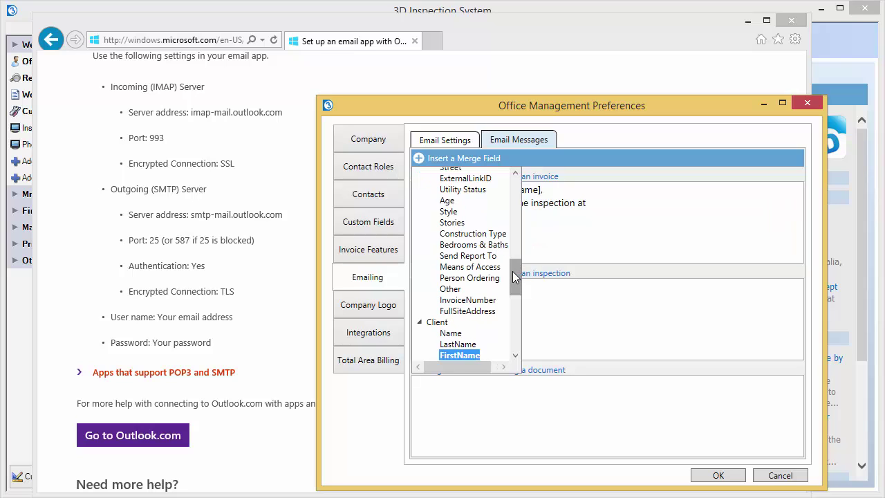
drag(516, 275, 504, 206)
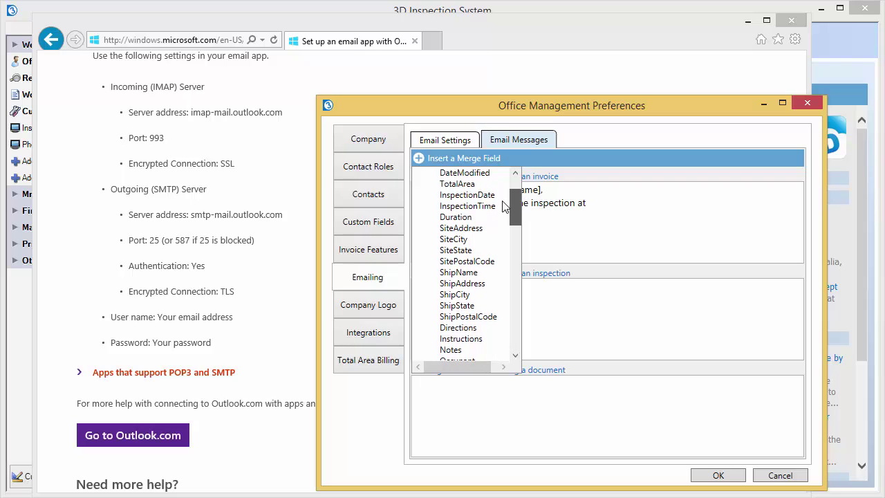
click(457, 230)
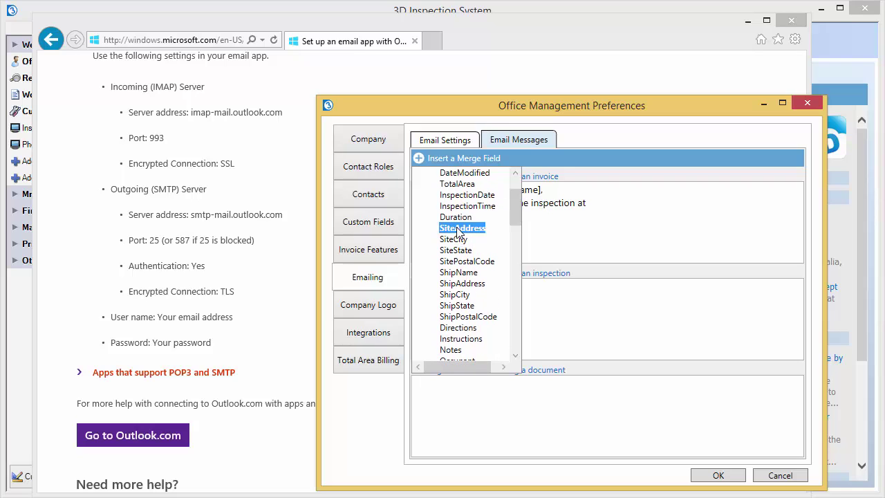
click(742, 206)
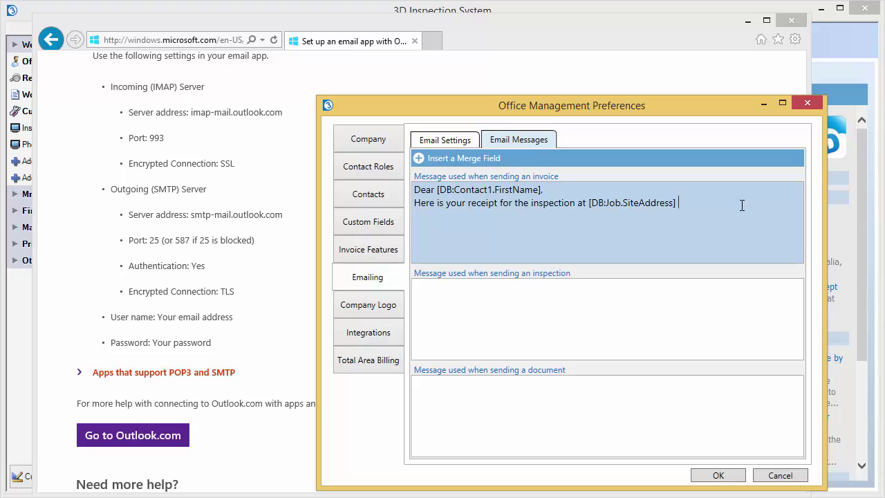
- Continue the sentence with 'on' and the Job InspectionDate merge field, ending it with a period
text(on)
click(481, 162)
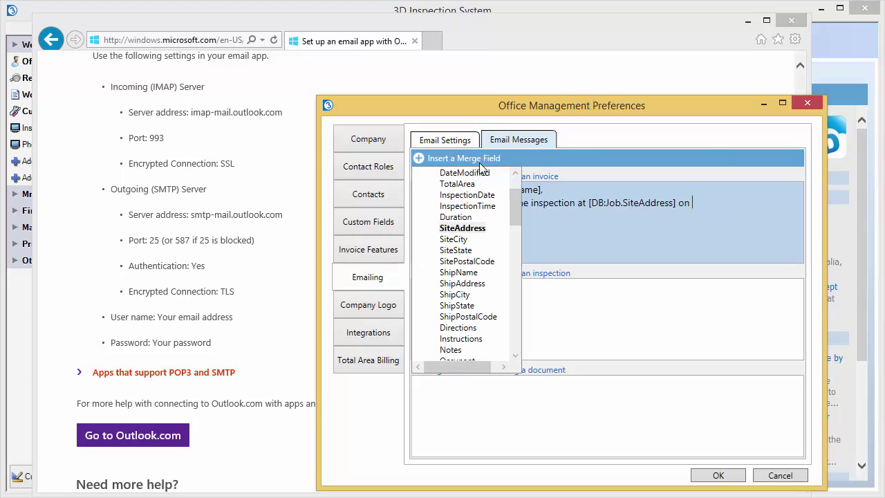
click(475, 199)
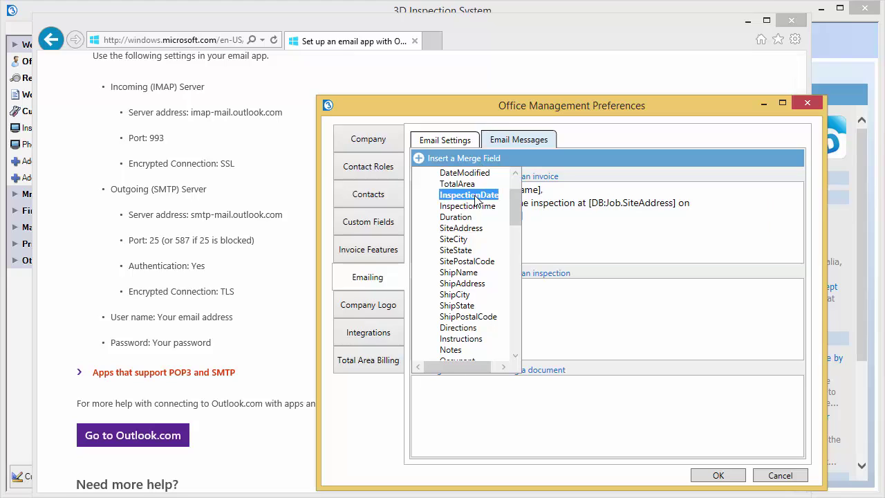
click(547, 217)
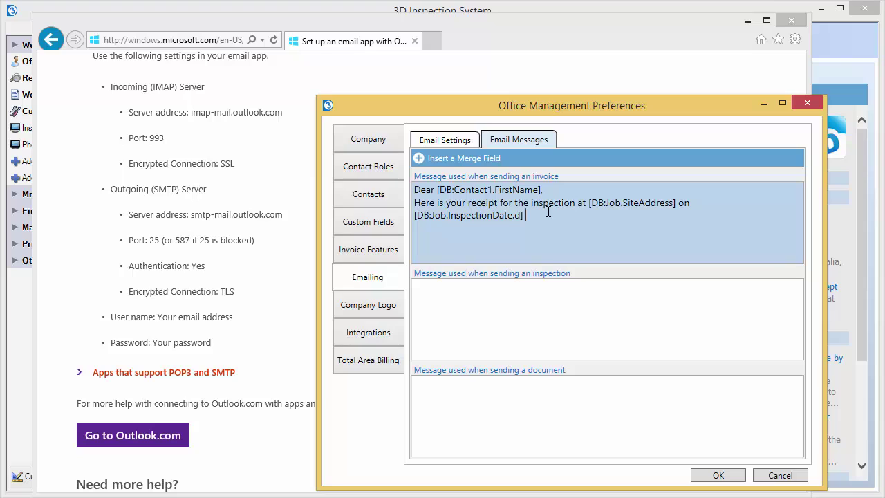
text(.)
key(Return)
- Add the closing 'Thank you for your business and feel free to contact us with any questions or concerns.'
text(Thanks yo)
key(BackSpace)
key(BackSpace)
key(BackSpace)
key(BackSpace)
text(you for your business )
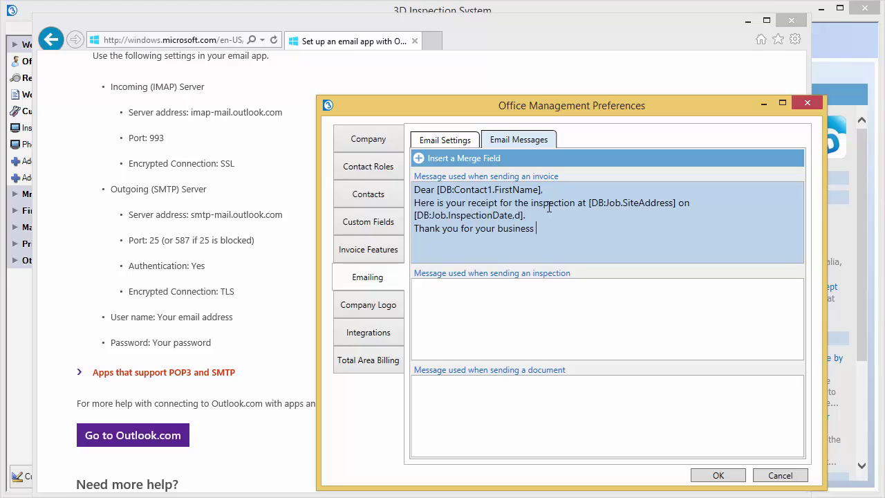
text(and fee free to contact us with an)
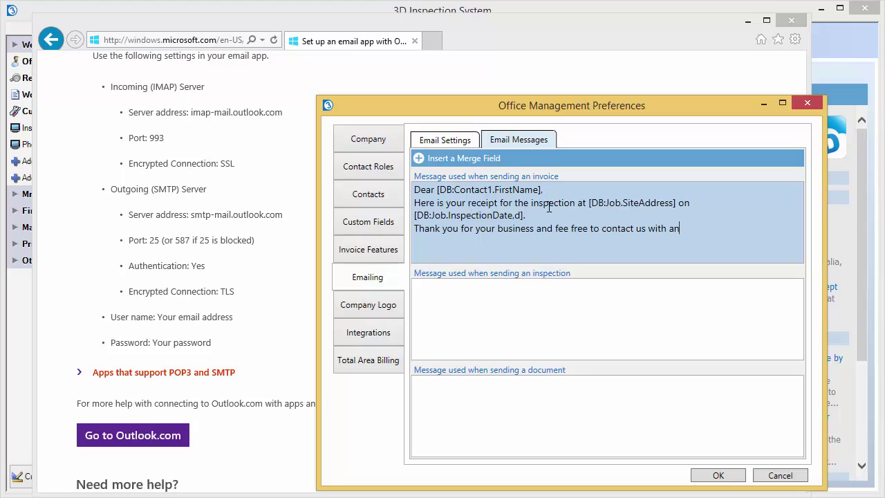
text(y questions or concerns.)
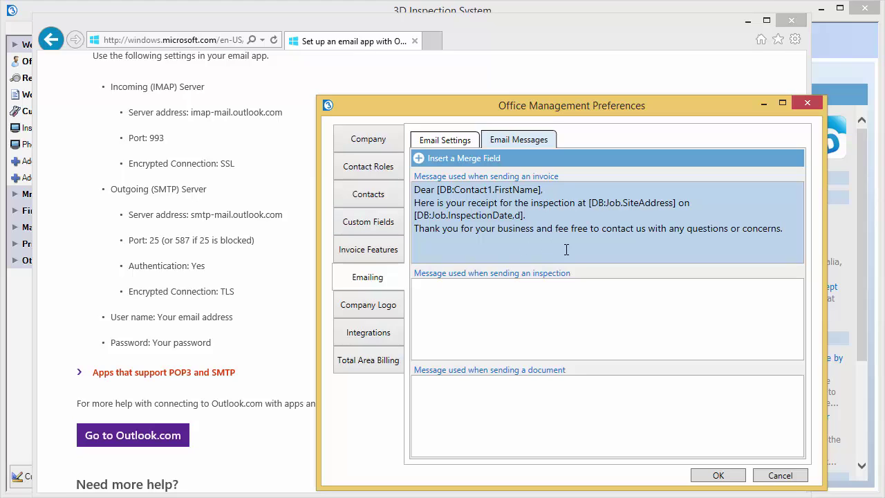
click(568, 231)
text(l)
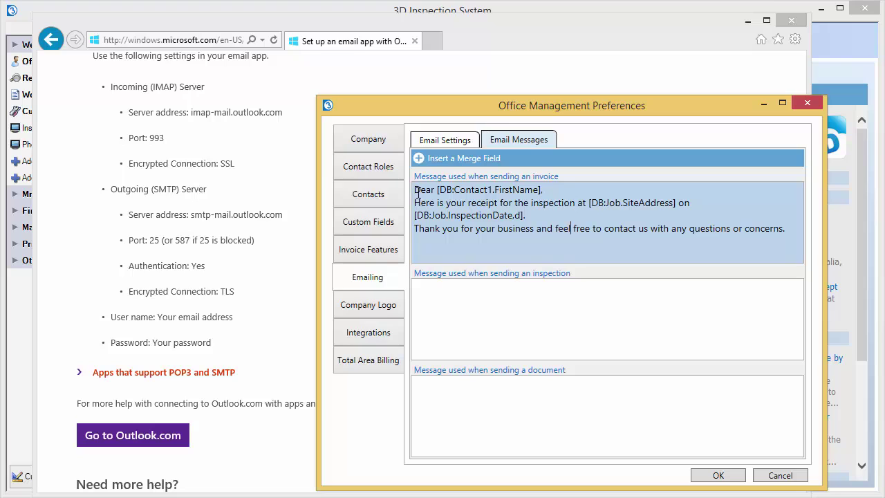
- Copy the whole invoice message text and paste it into the inspection message box
key(ctrl+a)
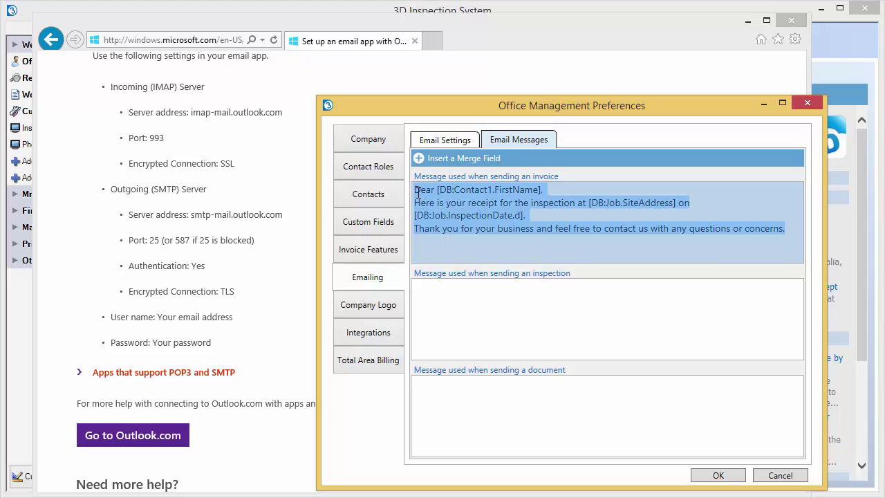
right_click(418, 193)
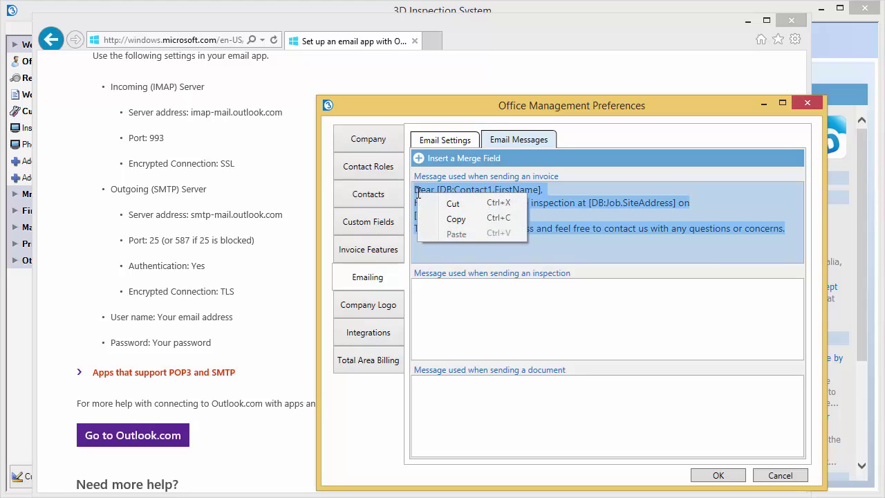
click(456, 219)
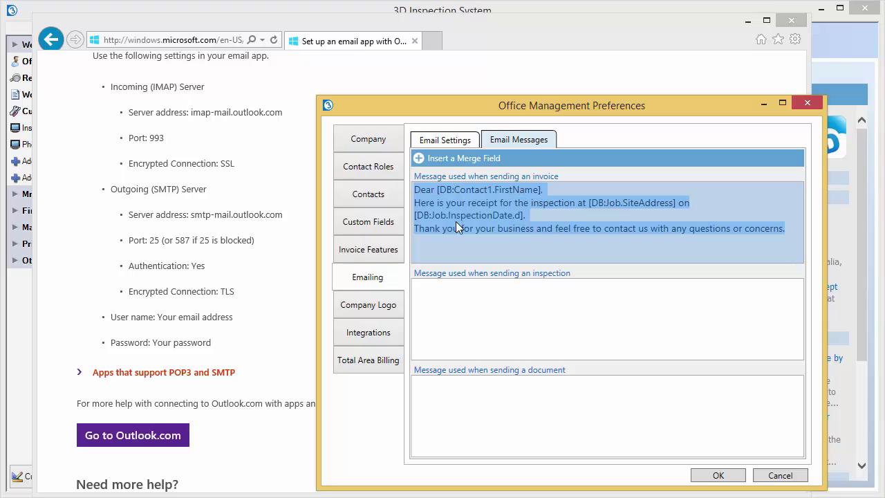
click(453, 308)
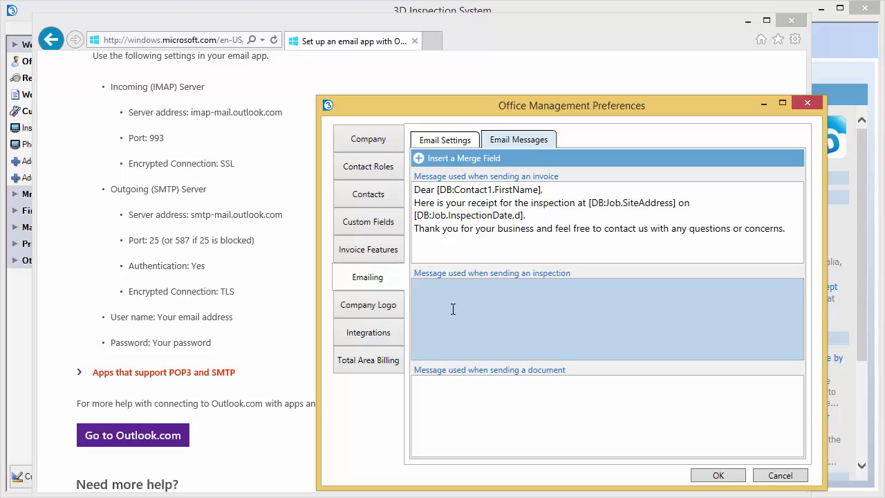
right_click(453, 308)
click(489, 350)
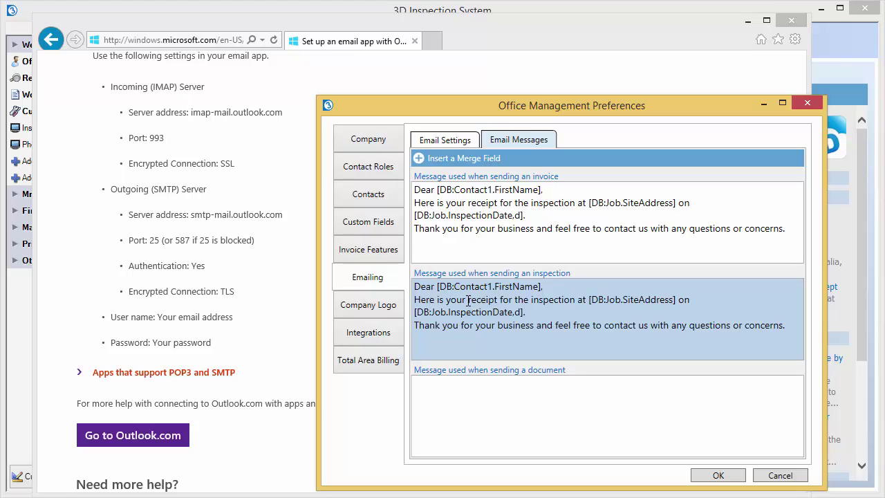
- Replace the word 'receipt' with 'inspection report' in the inspection message
click(468, 300)
text(inspection re)
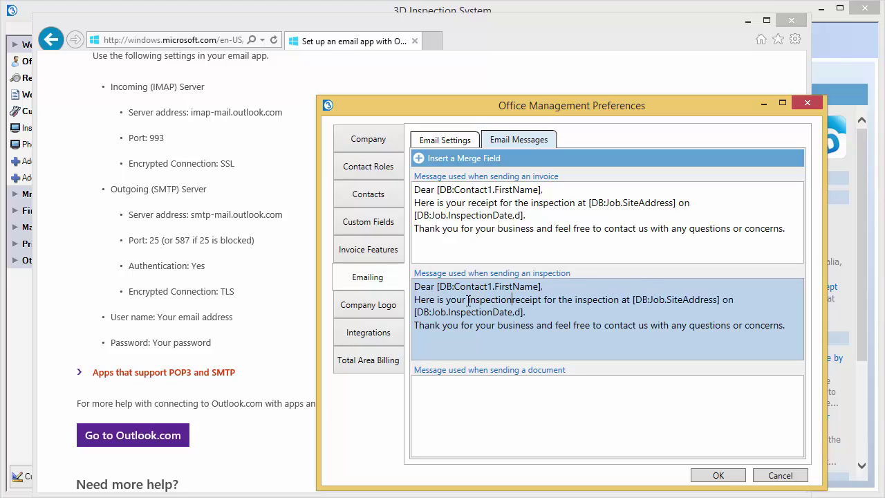
text(port)
key(Delete)
key(Delete)
key(Delete)
key(Delete)
key(Delete)
key(Delete)
key(Delete)
key(Delete)
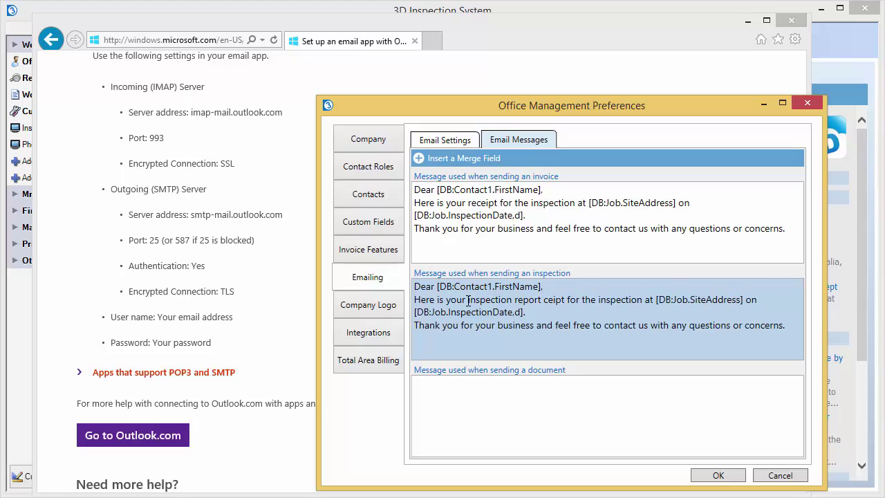
- Paste the invoice text into the document message, change 'your receipt for' to 'information regarding', and save with OK
click(450, 404)
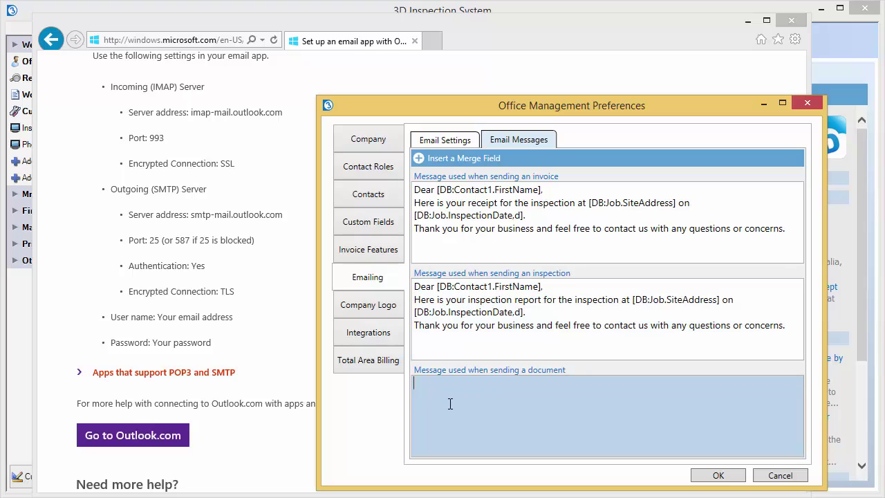
right_click(450, 404)
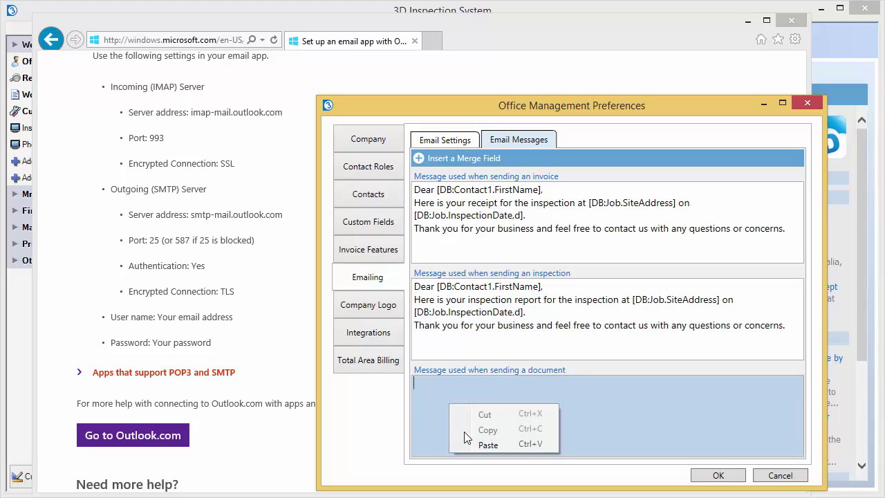
click(489, 445)
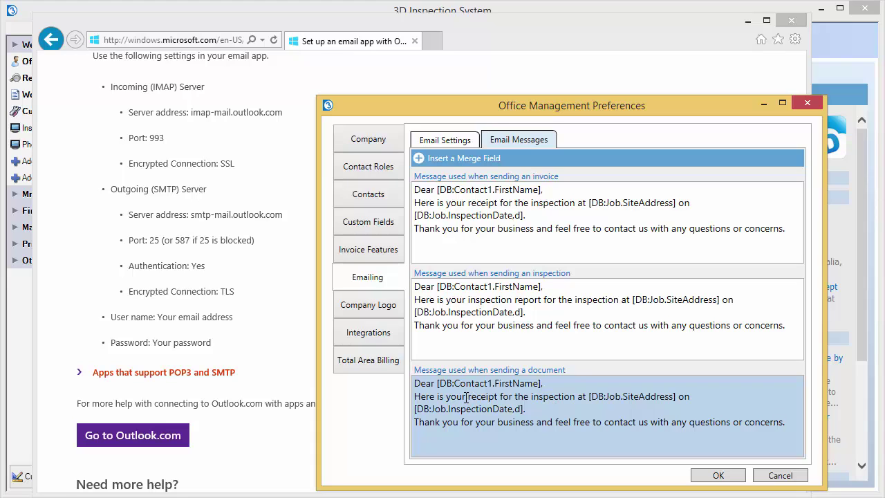
click(447, 397)
text(information reg)
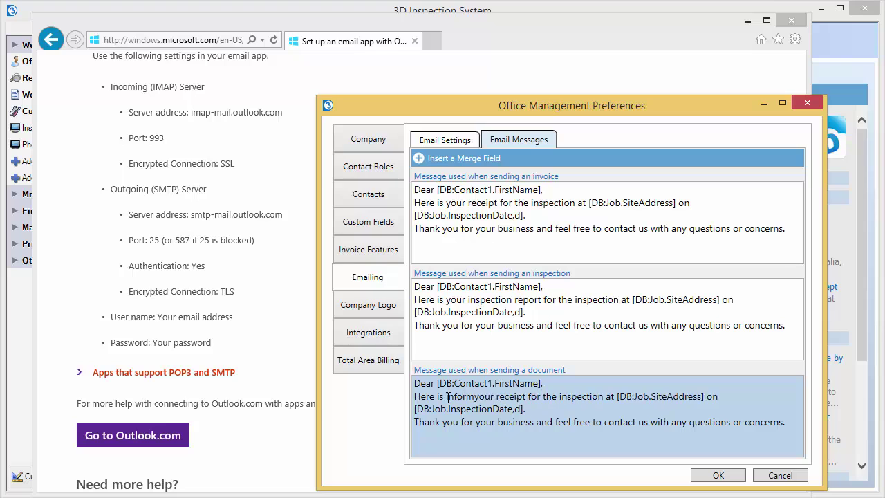
text(arding)
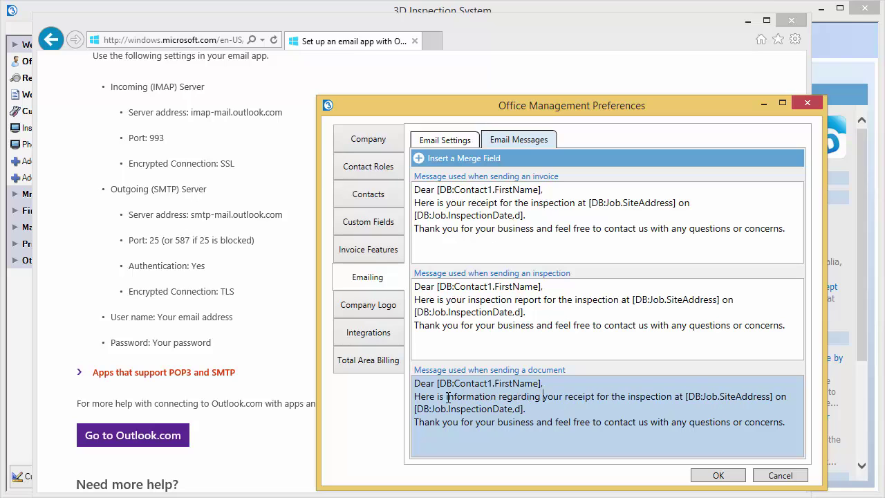
key(Delete)
key(Delete)
key(Delete)
key(Delete)
key(Delete)
key(Delete)
key(Delete)
key(Delete)
key(Delete)
key(Delete)
key(Delete)
key(Delete)
key(Delete)
key(Delete)
key(Delete)
key(Delete)
key(Delete)
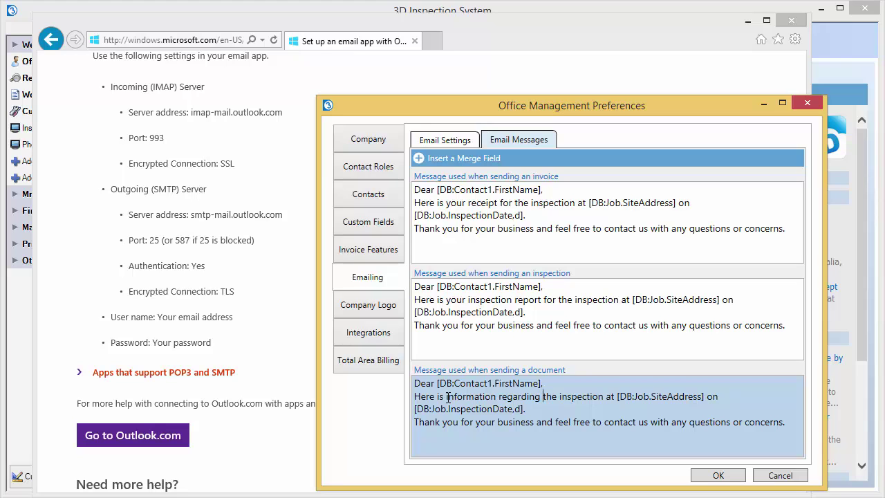
click(717, 476)
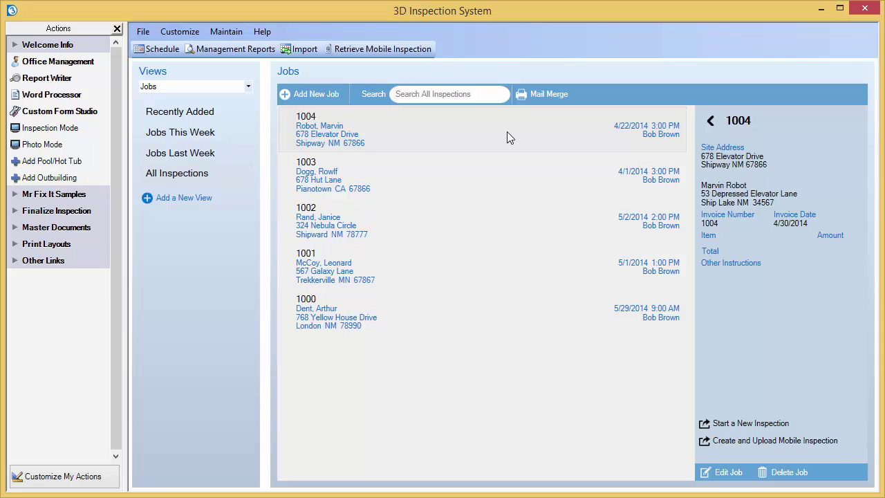
- Select job 1004 in the Jobs list and open it with Edit Job
click(507, 132)
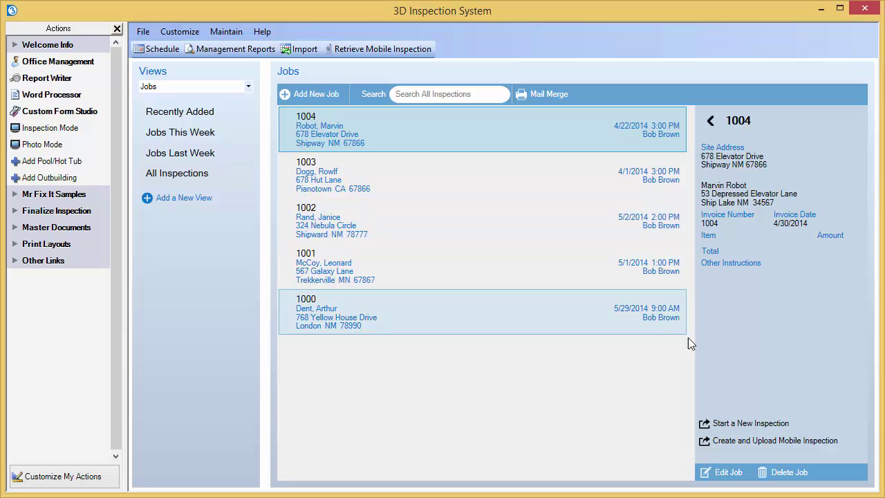
click(727, 473)
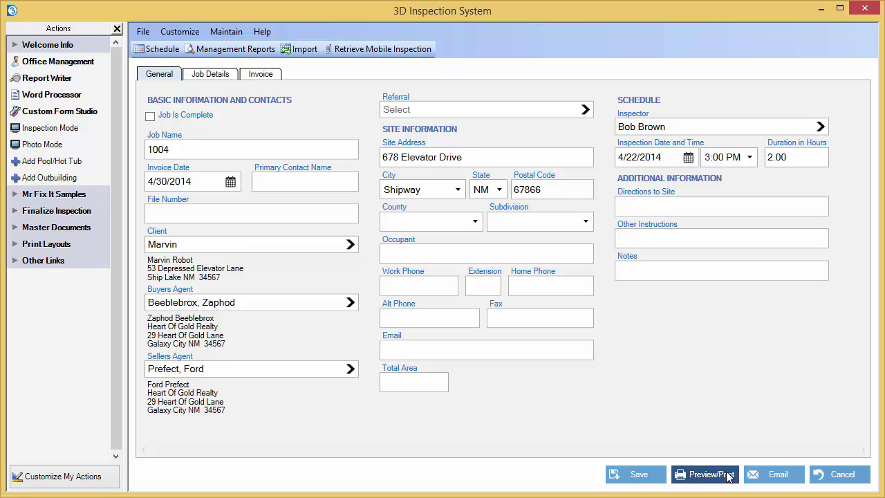
- Email the invoice to the client and inspector with subject 'Your inspection receipt' and send it
click(773, 476)
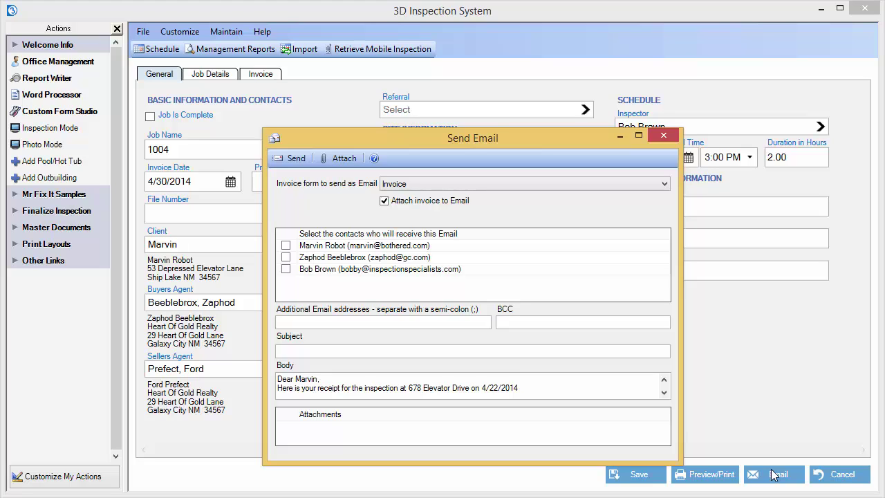
click(286, 247)
click(286, 269)
click(297, 351)
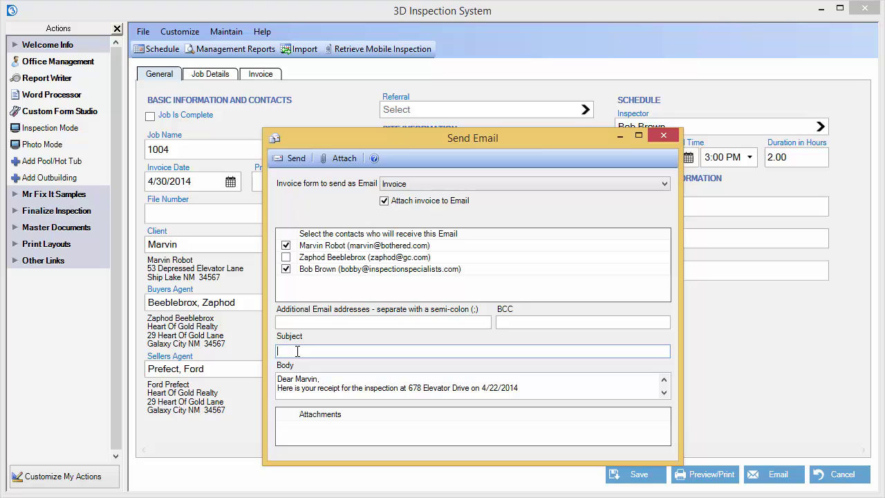
text(Your inspection receipt)
click(664, 394)
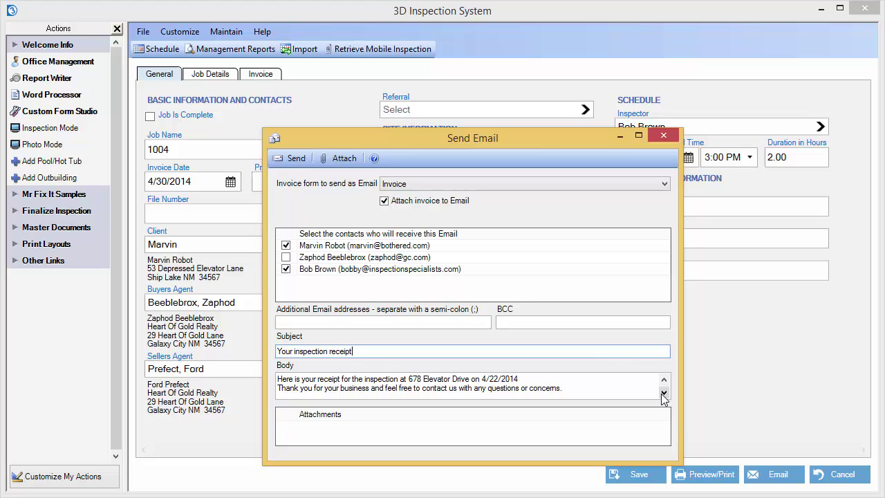
click(291, 159)
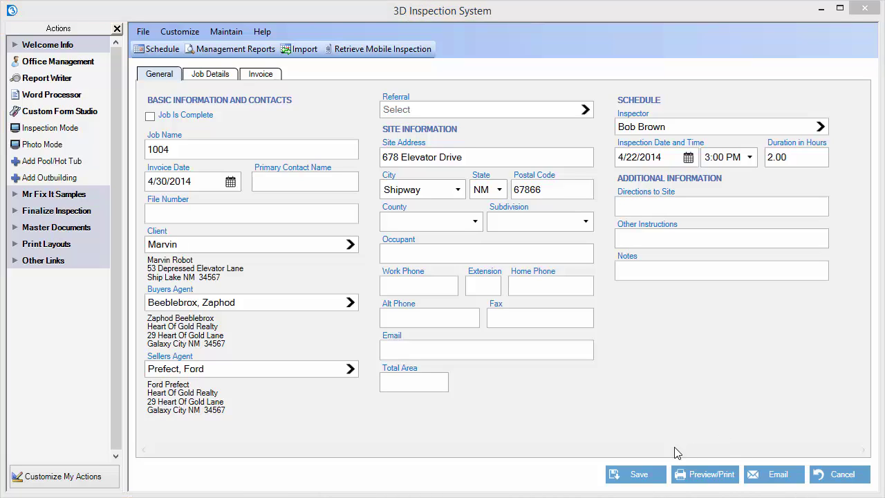
- Leave the job form, open existing inspection 1004, and bring up its Print Inspection dialog
click(636, 475)
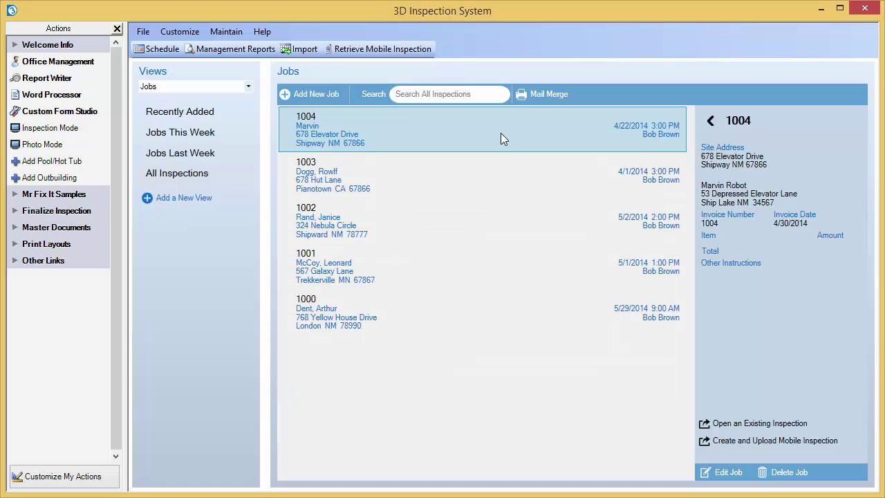
click(748, 427)
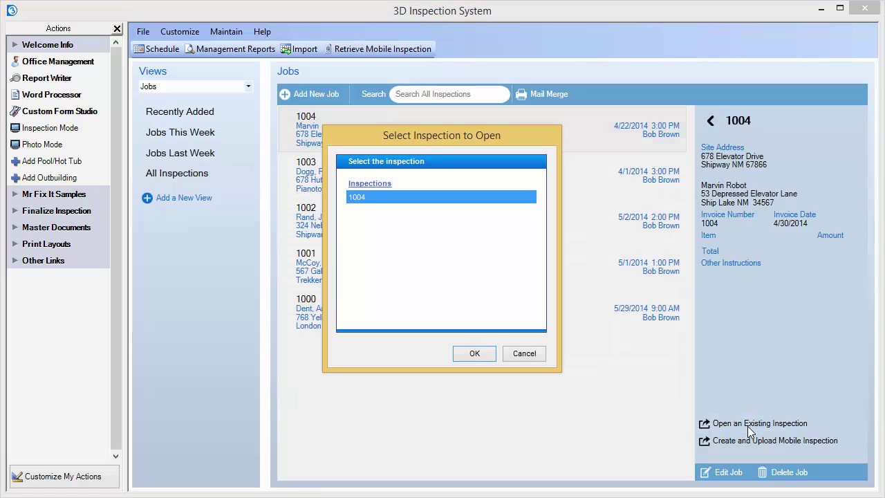
click(476, 354)
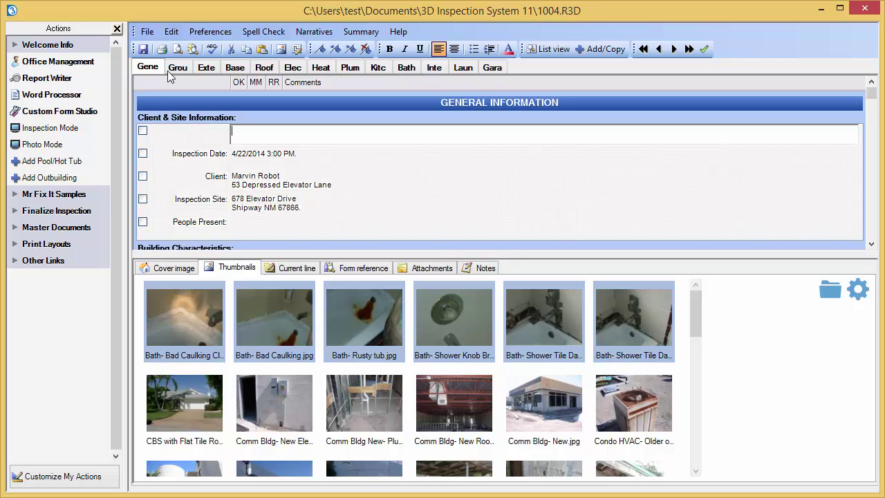
click(161, 50)
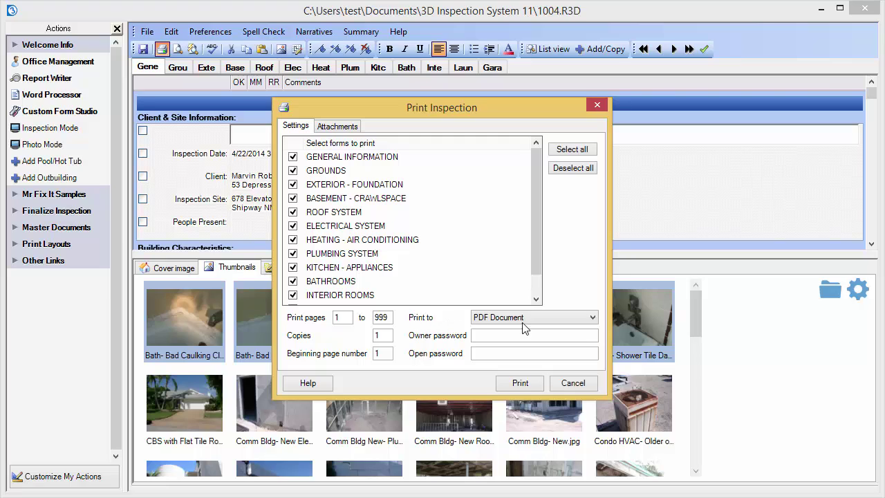
- Print the report with output 'Send as Email' and untick 'Attach invoice to Email'
click(592, 320)
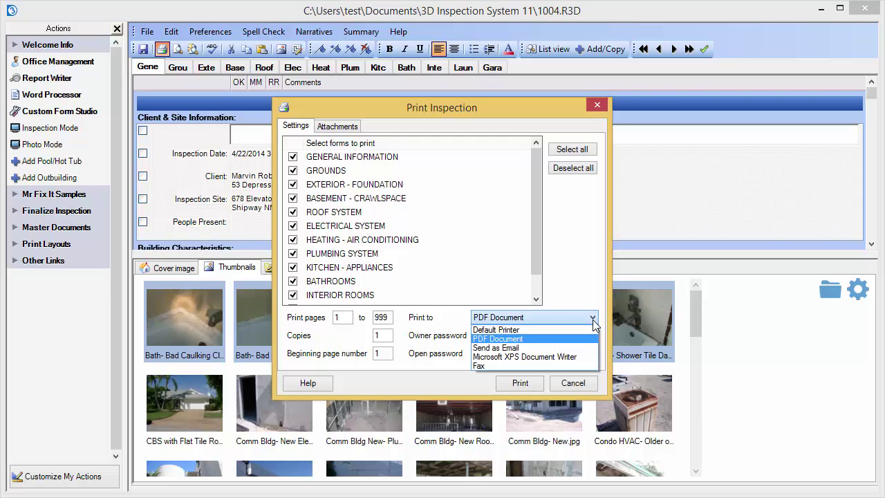
click(576, 348)
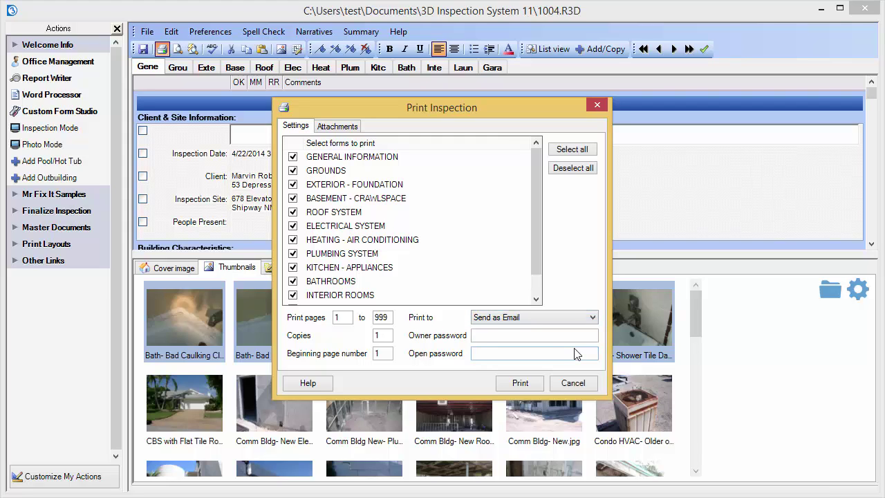
click(520, 383)
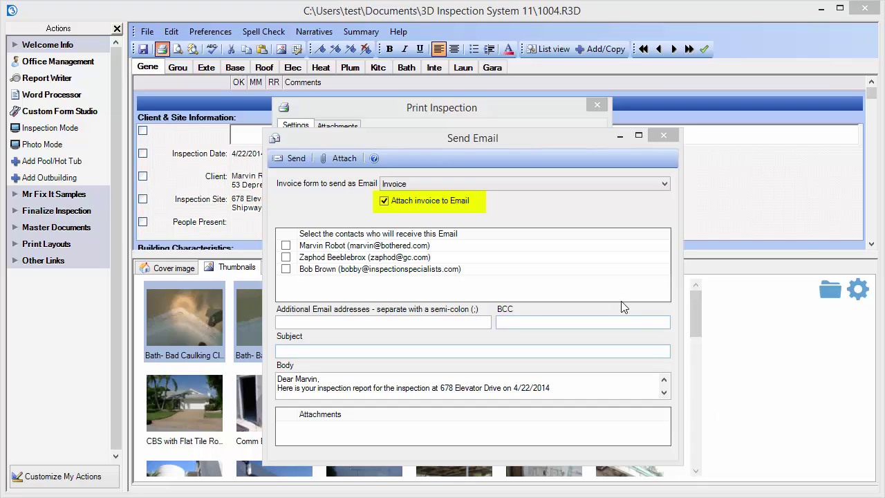
click(384, 200)
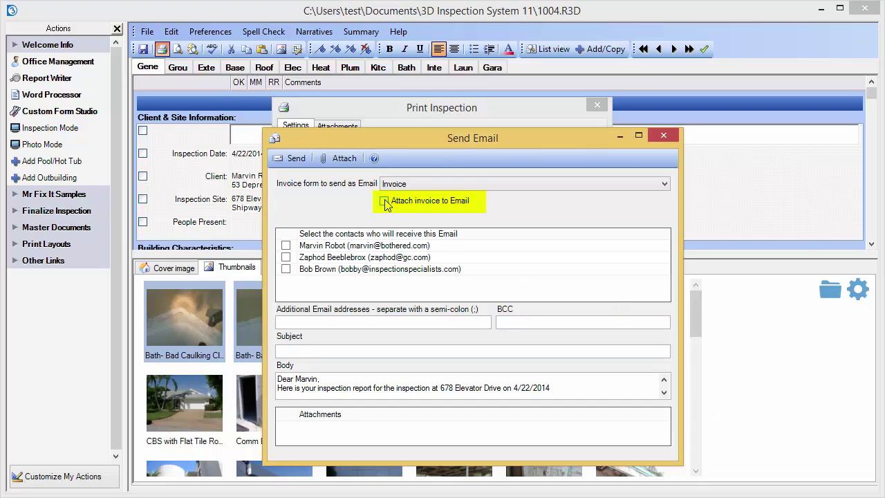